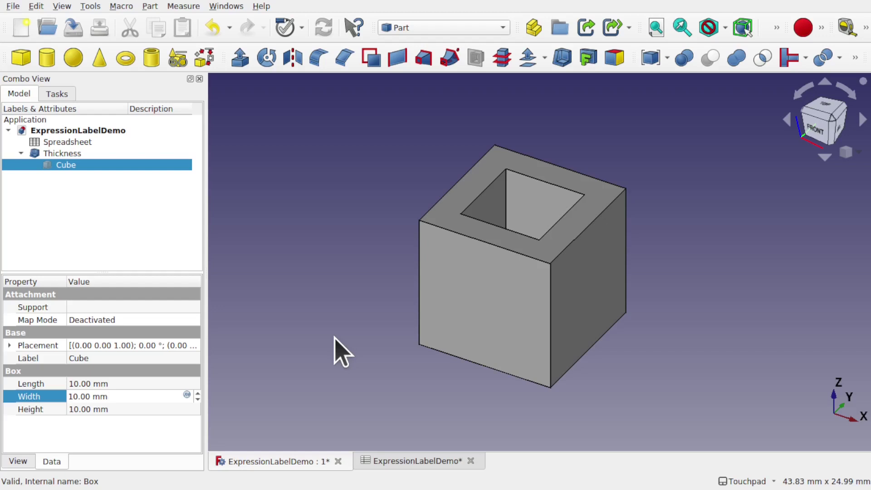
Try 'sp' in the Width formula editor, then cancel without changing Width.
click(186, 395)
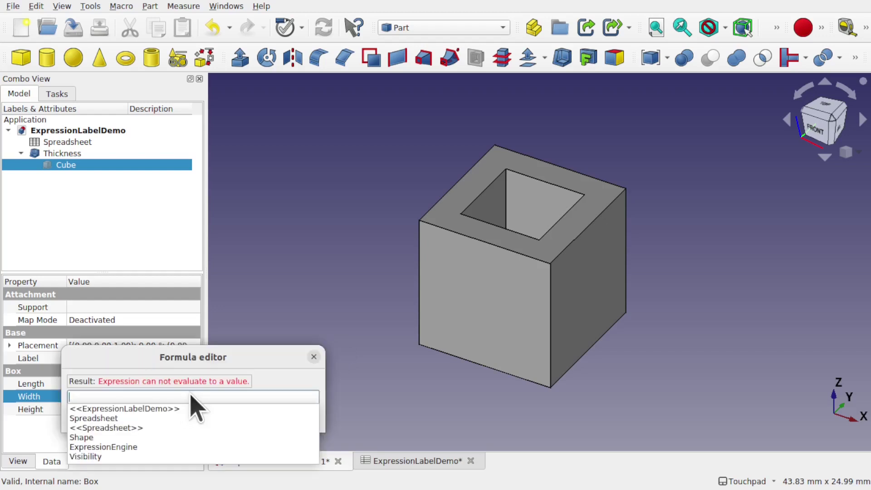
text(sp)
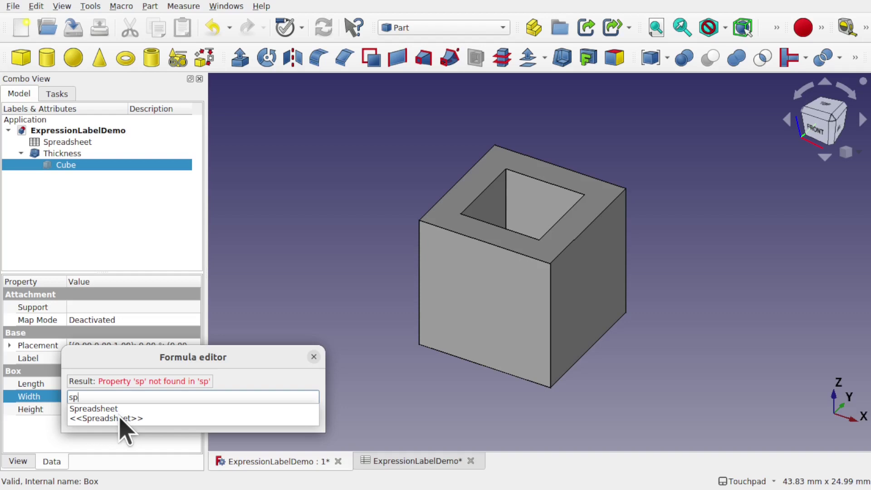
click(275, 250)
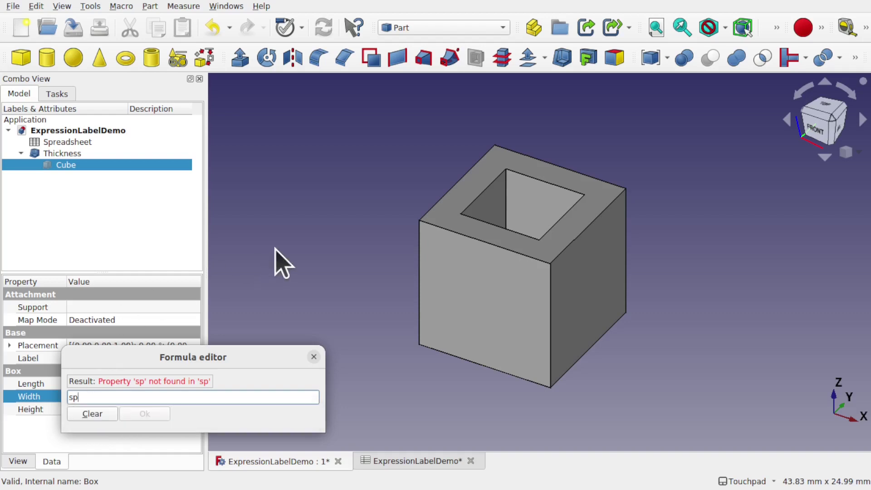
key(Escape)
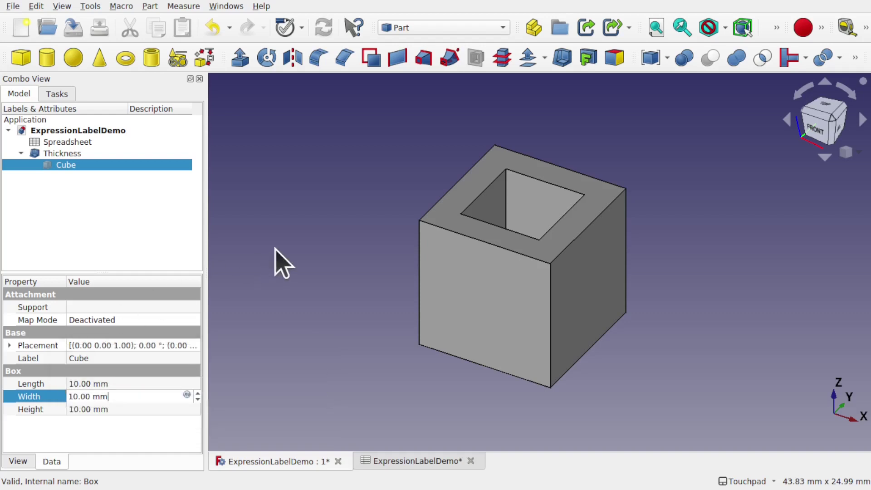
Open the Width/Length spreadsheet and rename it to MySpreadsheet.
double_click(78, 142)
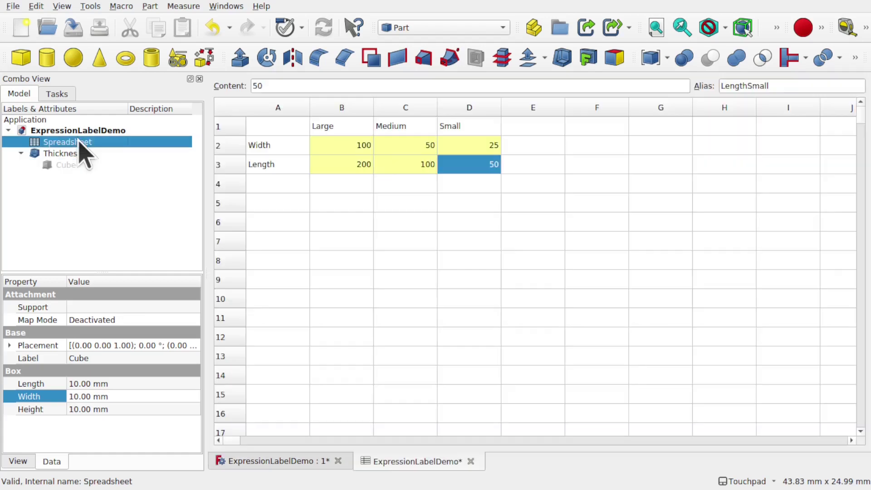
right_click(79, 142)
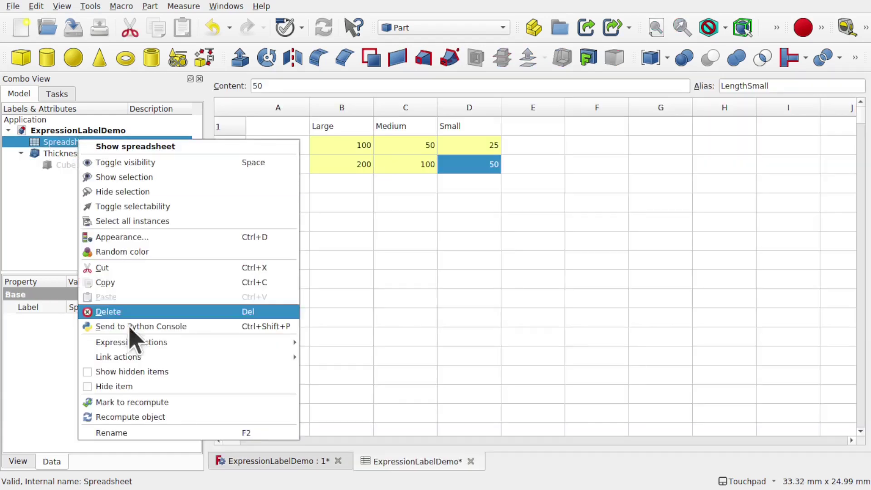
click(158, 433)
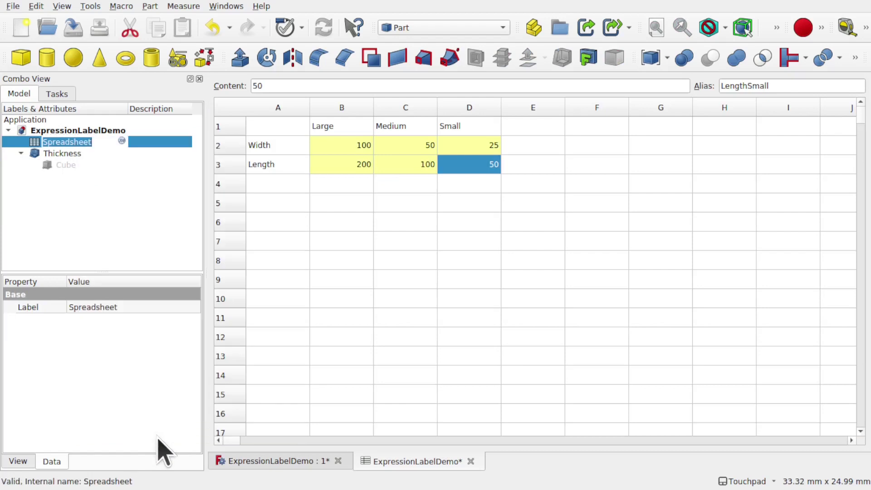
text(MySpreads)
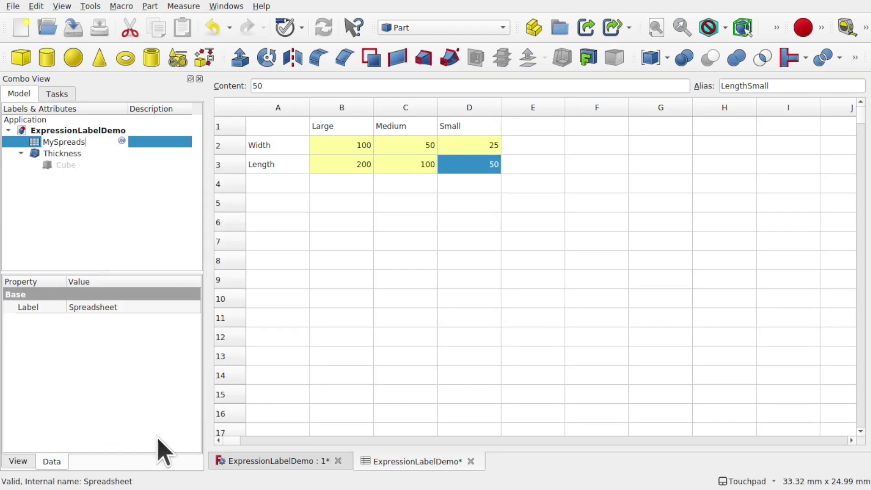
text(heet)
key(Return)
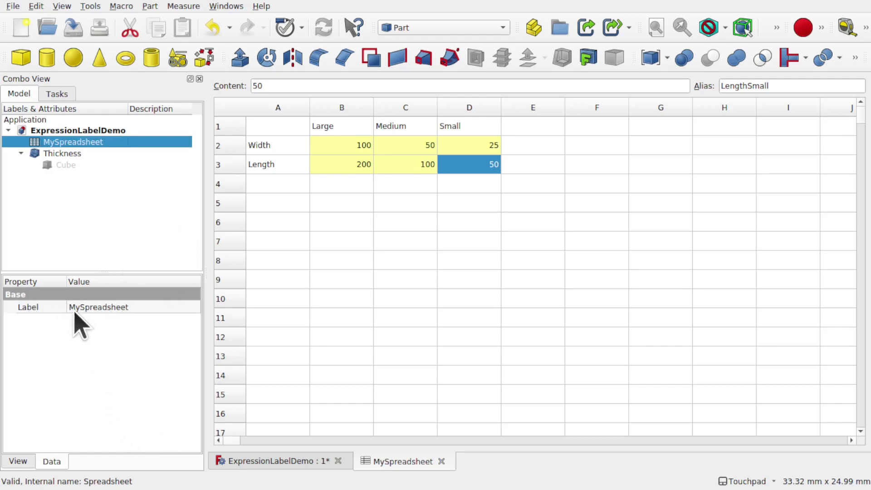
Set the Cube's Width formula to <<MySpreadsheet>>.WidthLarge, making it 100 mm.
click(68, 164)
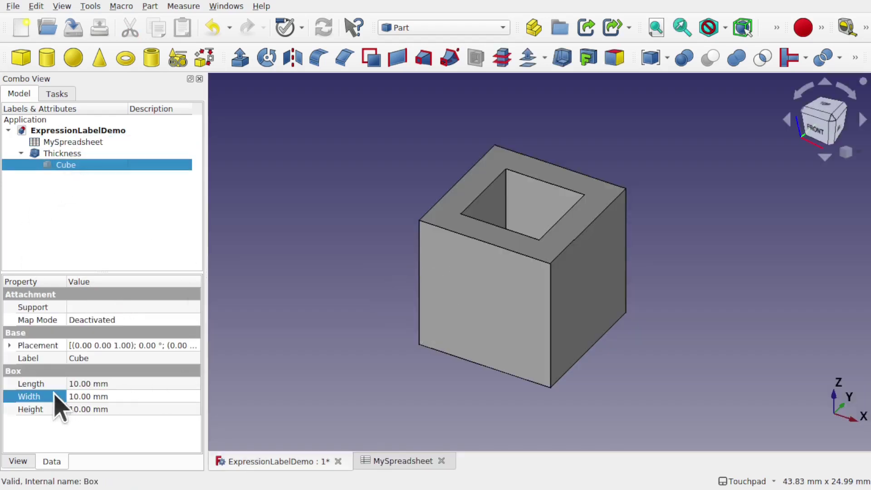
click(182, 396)
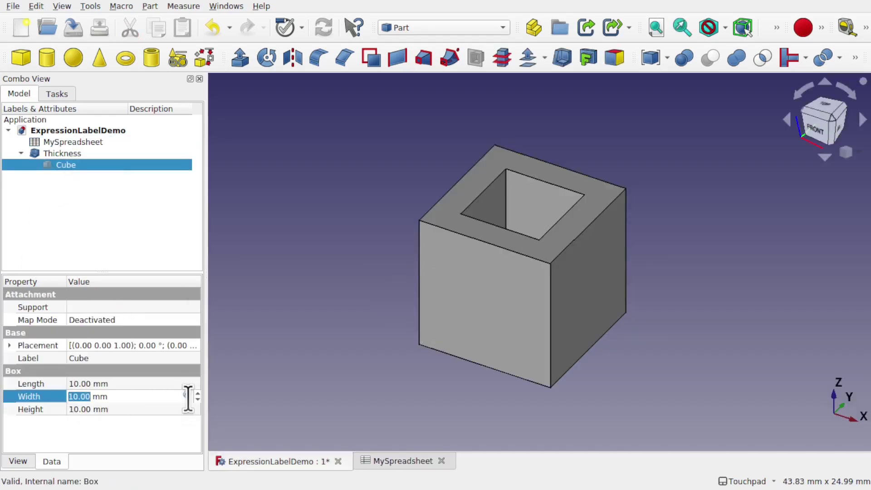
click(187, 394)
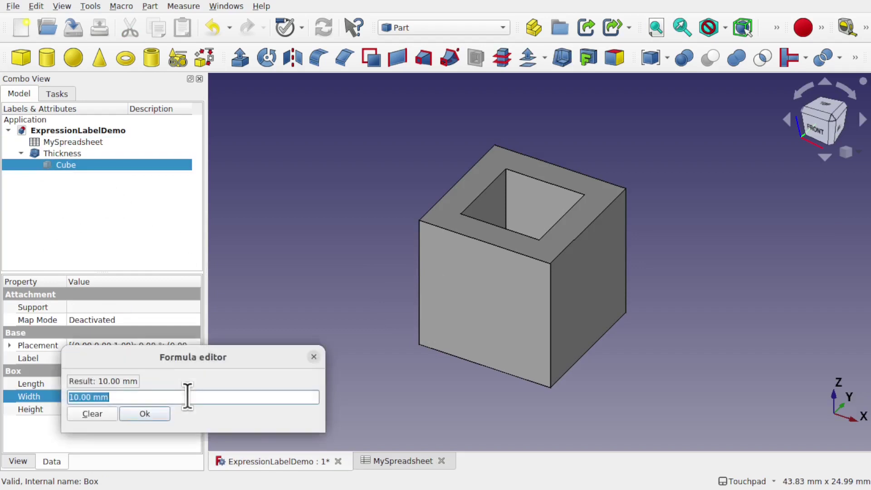
text(sp)
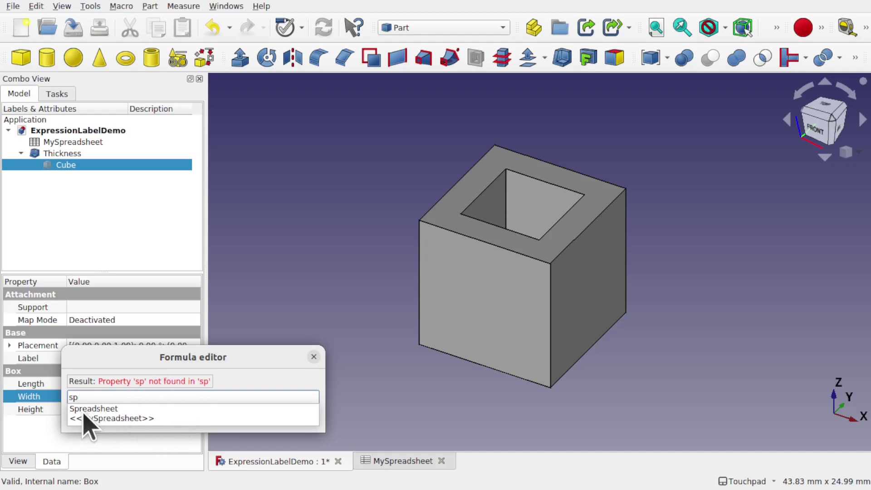
click(117, 418)
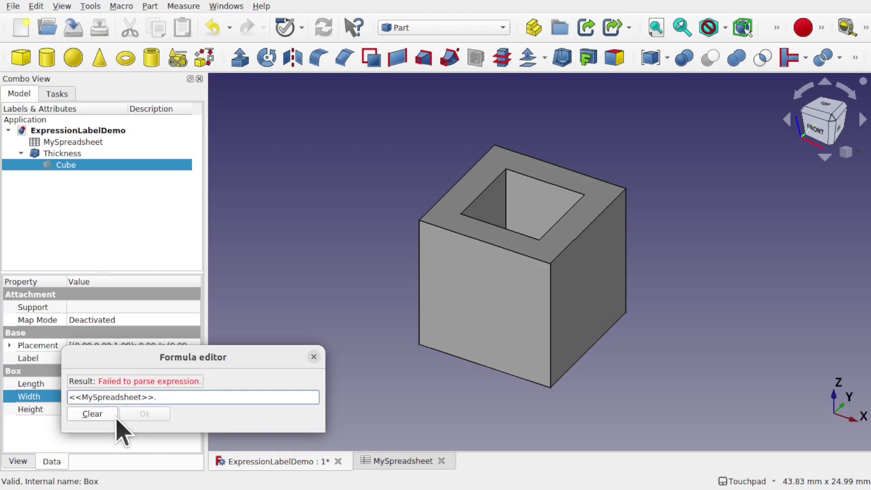
text(.lar)
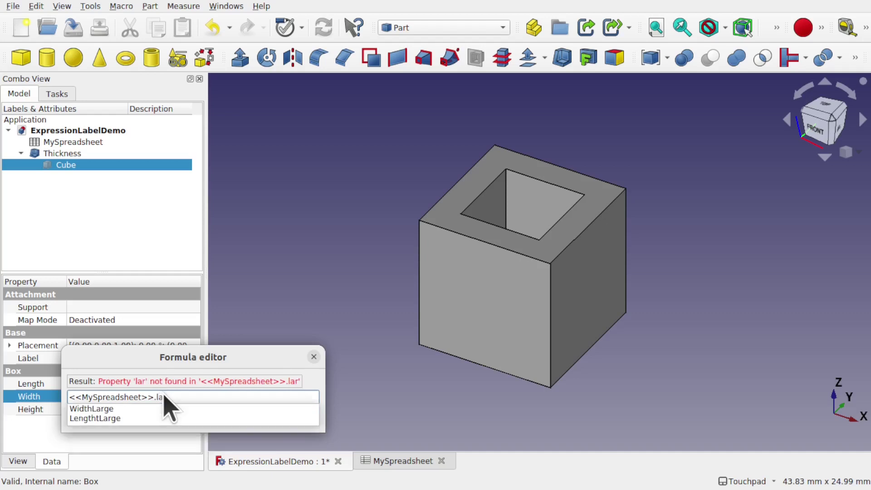
click(89, 410)
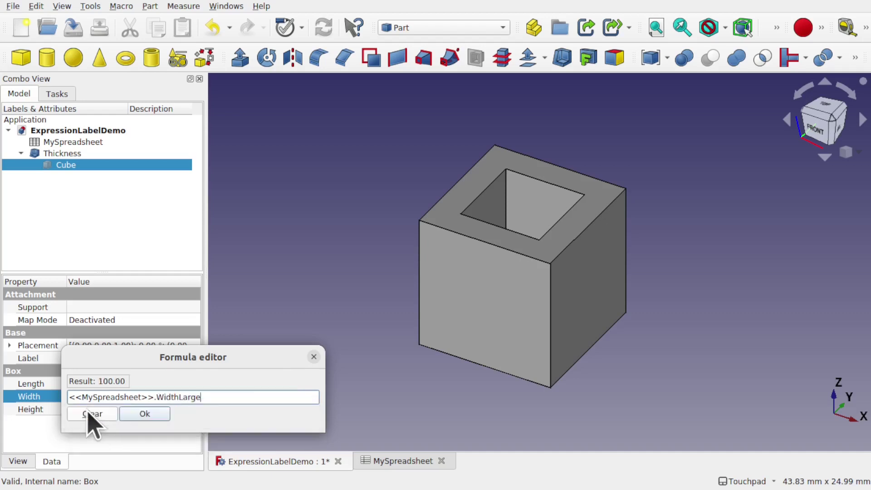
click(147, 414)
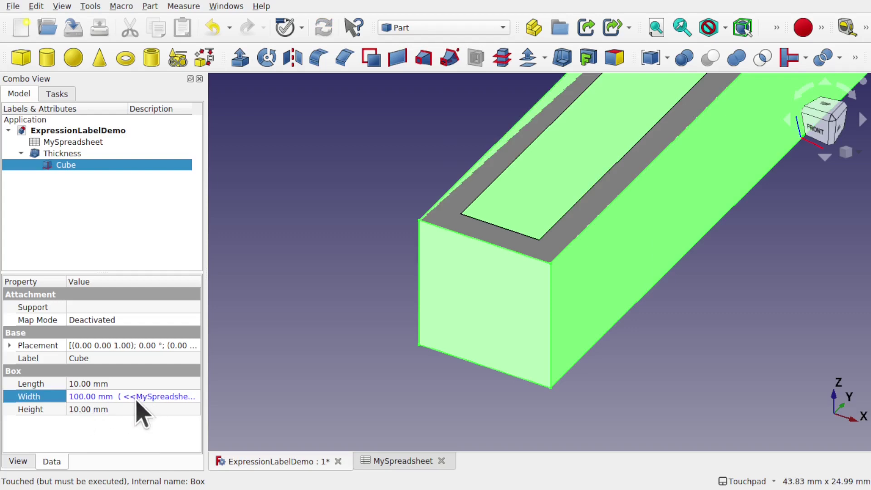
Zoom out and orbit the view to inspect the lengthened 100 mm box.
scroll(354, 320, down, 1)
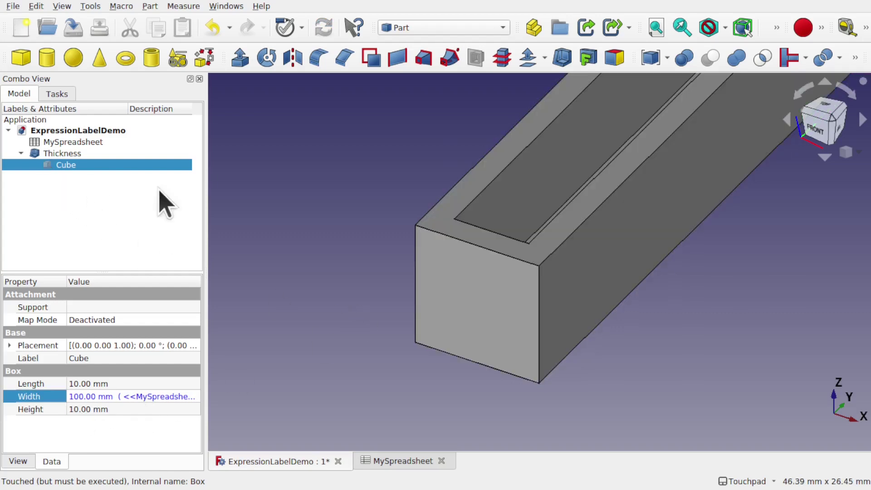
scroll(360, 231, down, 5)
alt+drag(356, 229, 410, 313)
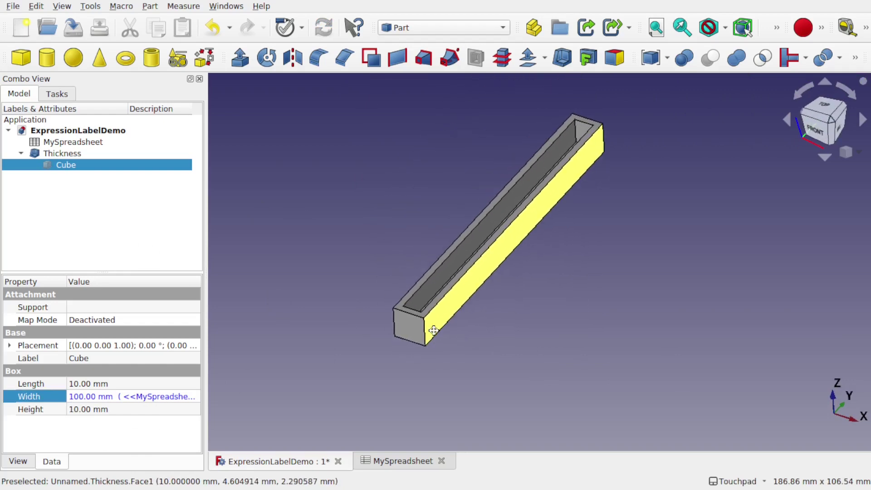
Rename MySpreadsheet to DavesSpreadsheet by replacing the 'My' prefix with 'Daves'.
double_click(81, 143)
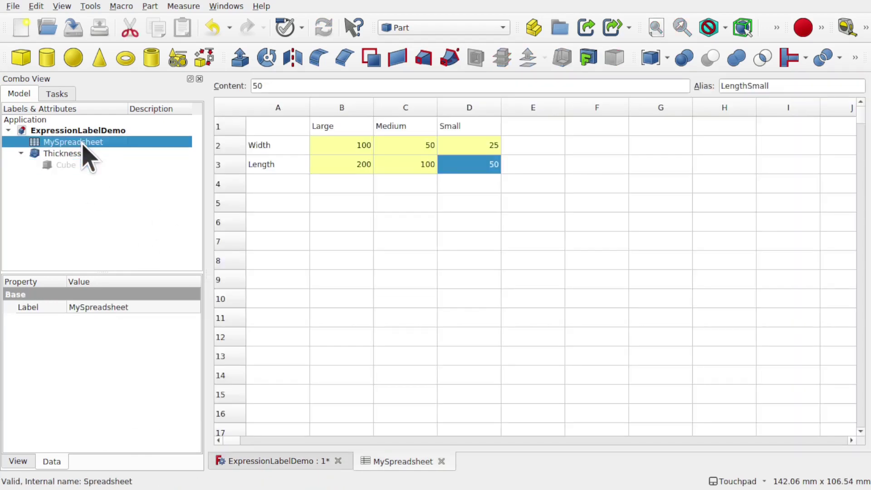
right_click(83, 144)
click(154, 435)
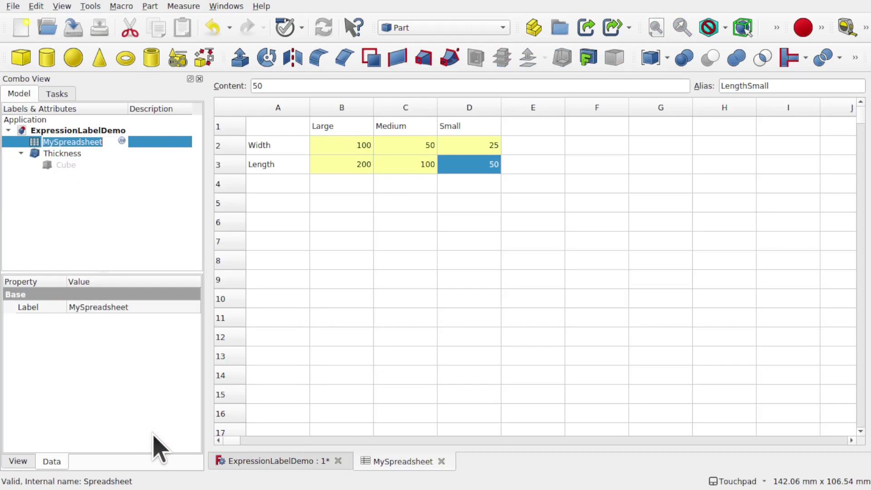
key(Home)
key(shift+Right)
key(shift+Right)
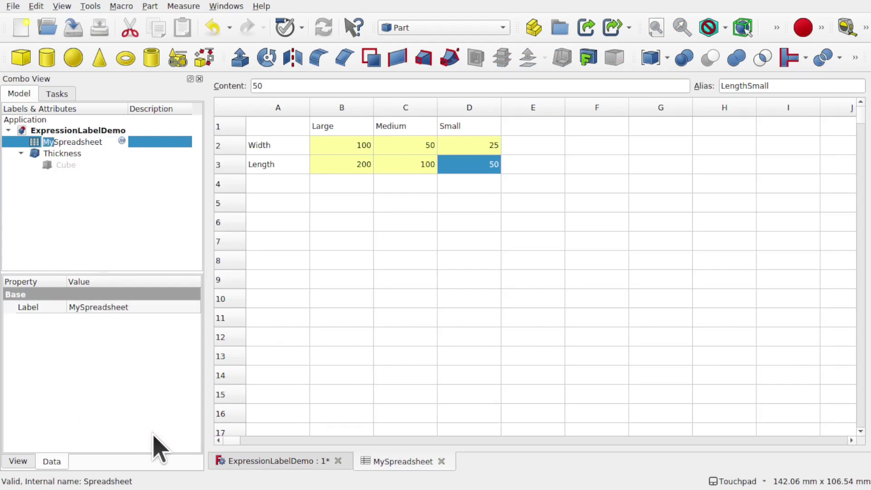
text(Daves)
key(Return)
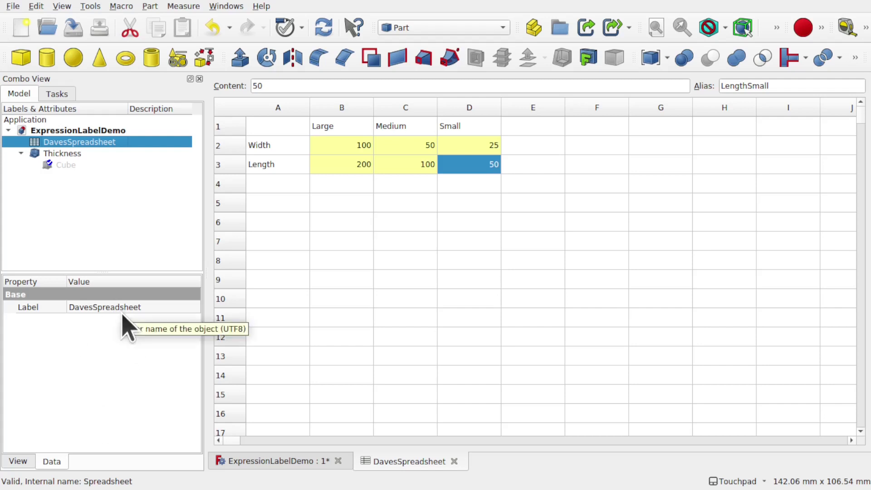
Strip '<<Daves' and the closing '>>' from the Cube's Width formula, leaving Spreadsheet.WidthLarge.
click(66, 165)
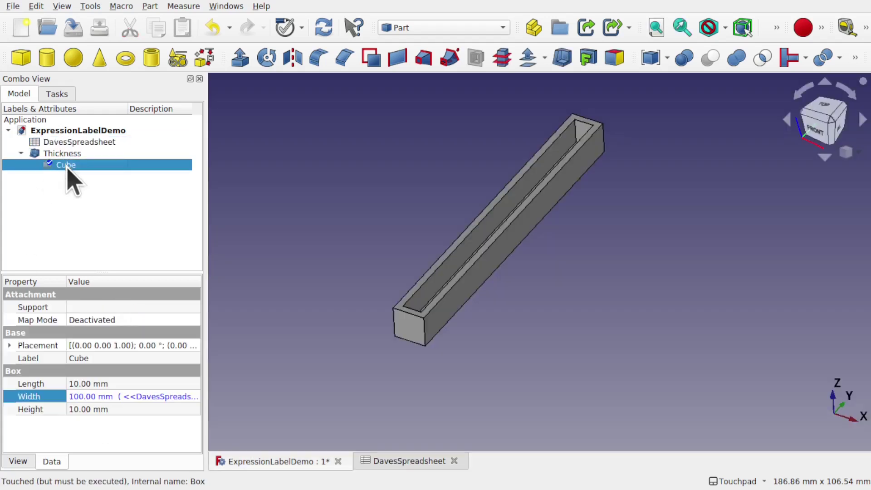
click(162, 397)
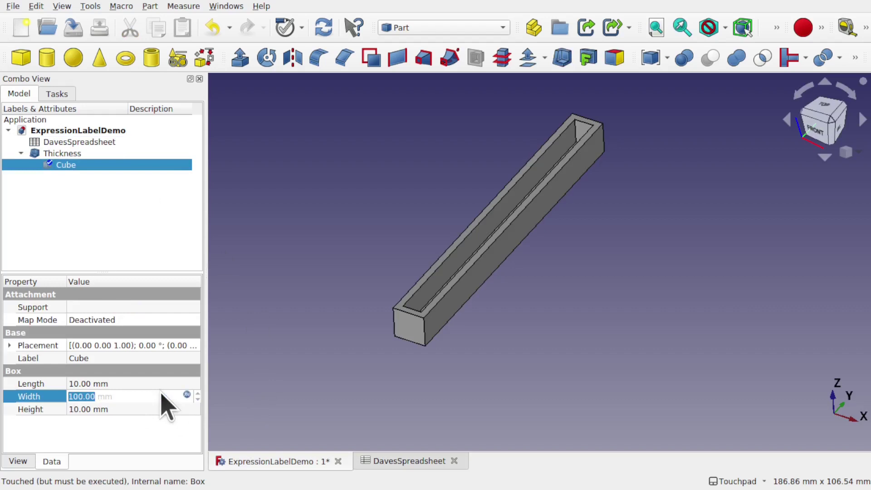
click(187, 395)
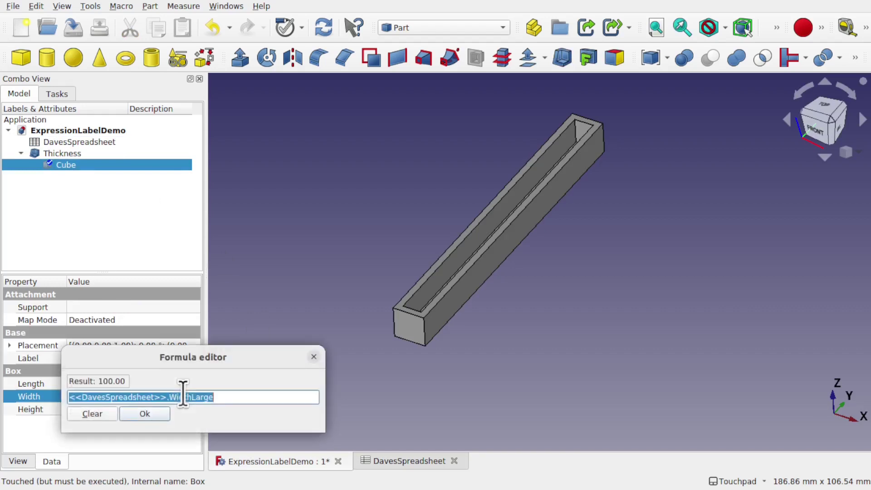
drag(167, 398, 45, 398)
click(106, 398)
drag(107, 397, 48, 385)
key(BackSpace)
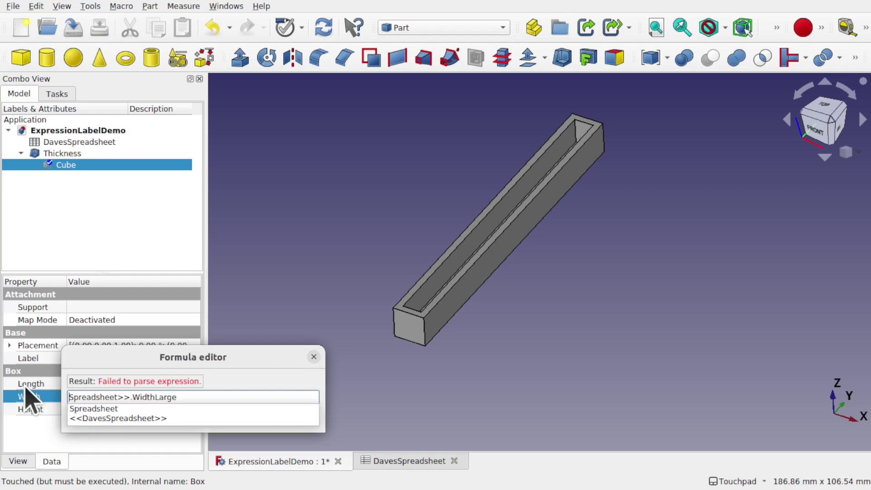
key(Right)
key(Right)
key(Right)
key(Right)
key(Right)
key(Right)
key(Right)
key(Right)
key(Right)
key(Right)
key(Right)
key(Right)
key(BackSpace)
key(BackSpace)
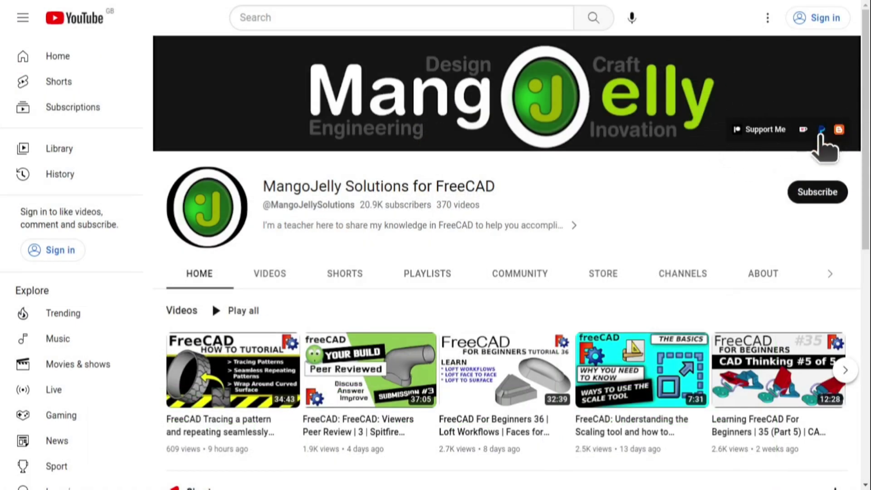
Show the channel's About page and highlight its PayPal, Ko-fi and Patreon donation links.
click(760, 273)
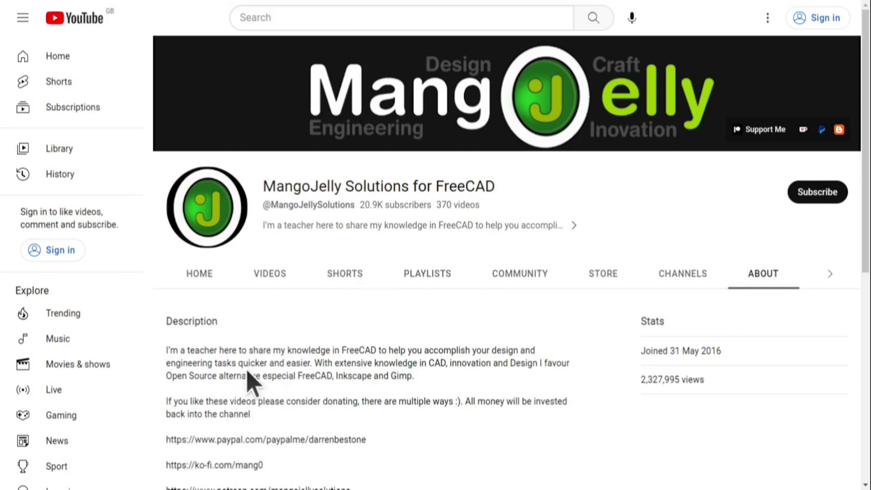
scroll(187, 363, down, 3)
drag(363, 340, 168, 292)
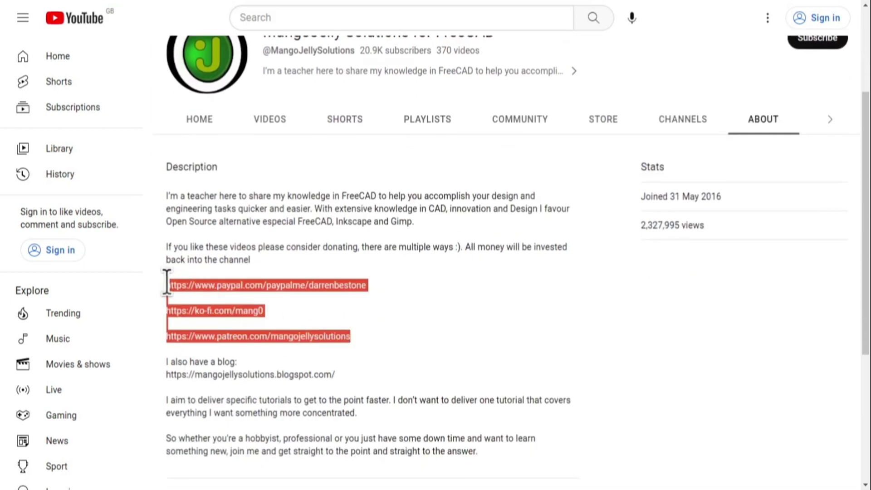
click(393, 333)
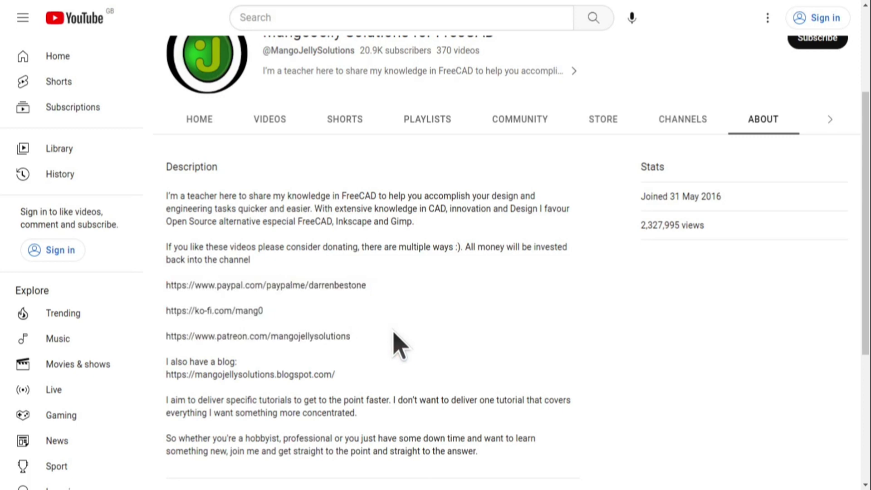